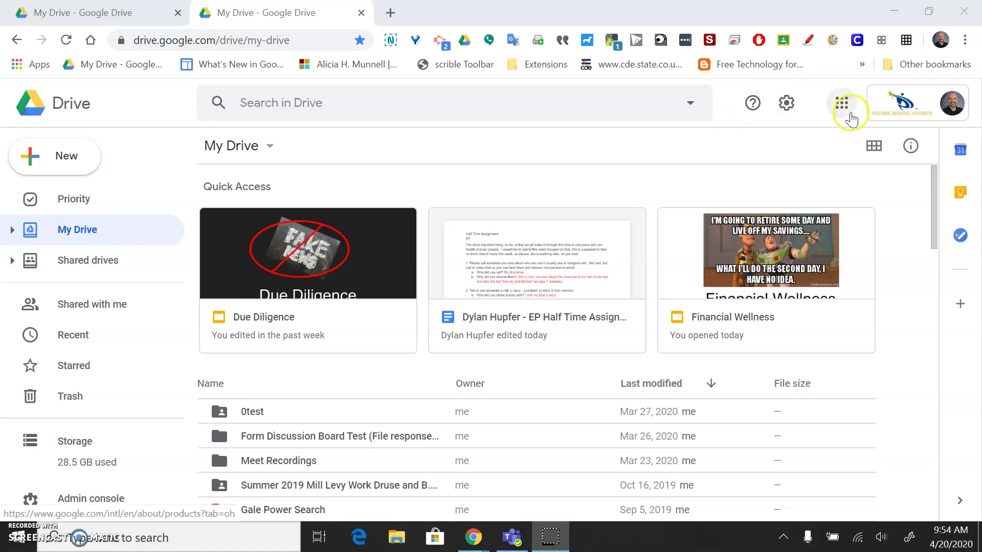
- Bring up the Google apps panel from the top right of Google Drive
{"action": "left_click", "coordinate": [849, 114]}
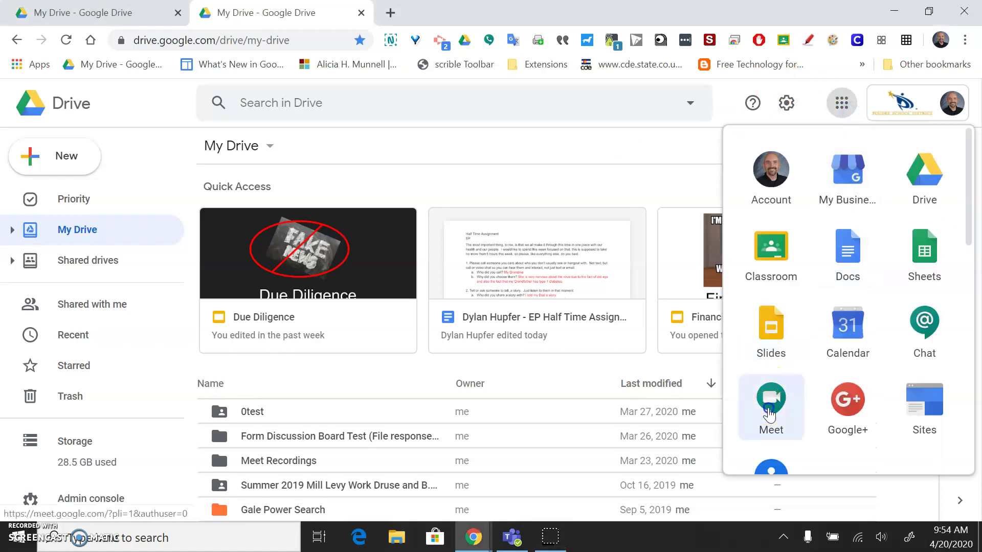
- Launch Google Meet from the Google apps panel
{"action": "left_click", "coordinate": [770, 412]}
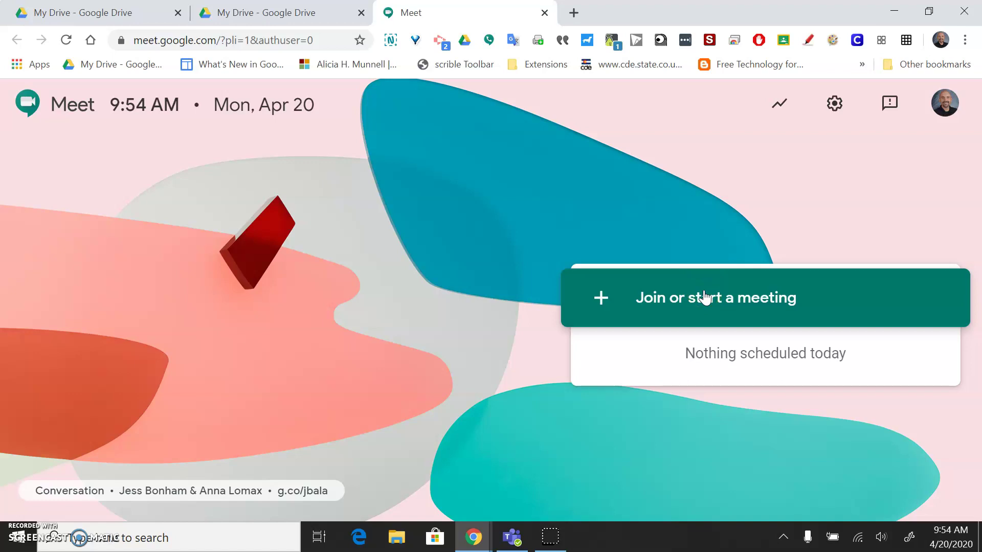
{"action": "left_click", "coordinate": [704, 298]}
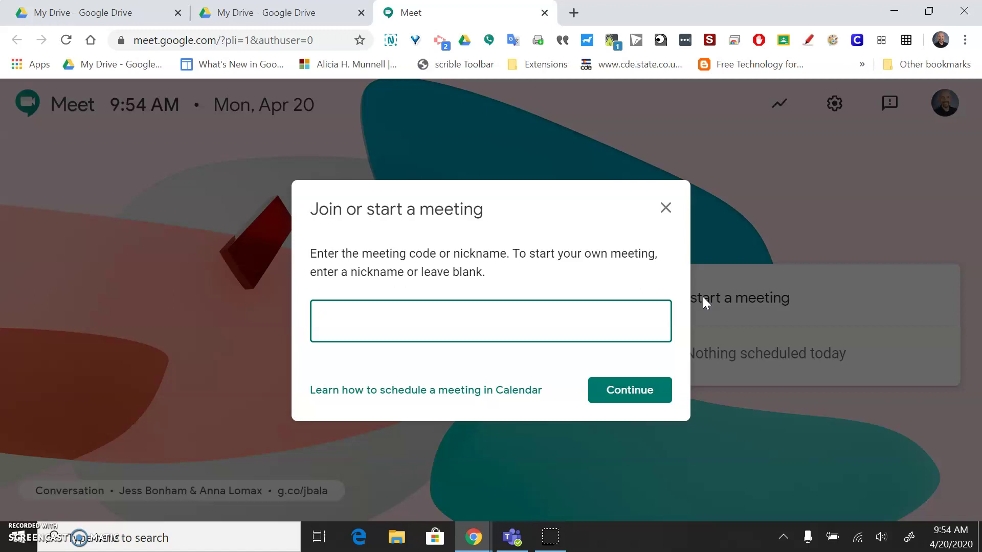
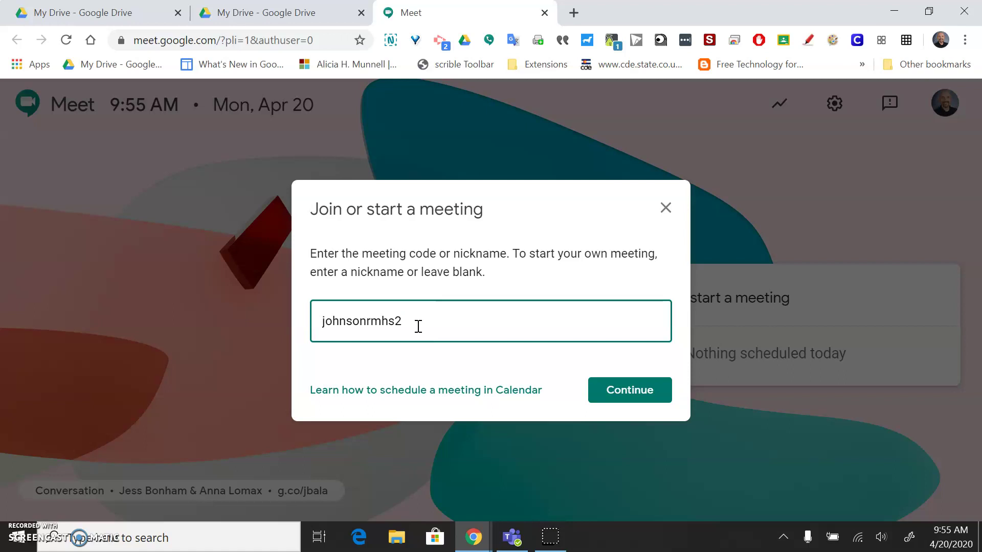
{"action": "key", "text": "Return"}
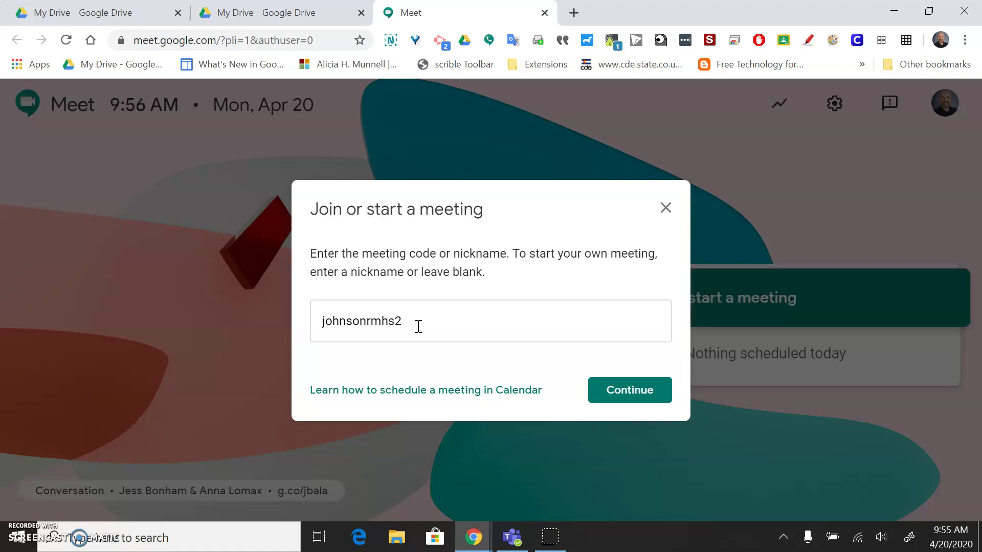
{"action": "left_click", "coordinate": [615, 393]}
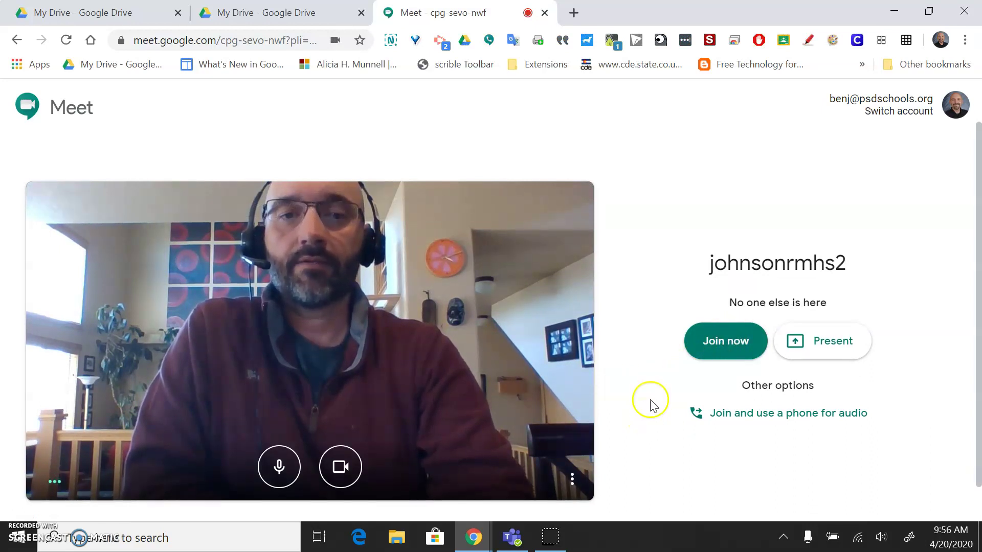
{"action": "left_click", "coordinate": [726, 351]}
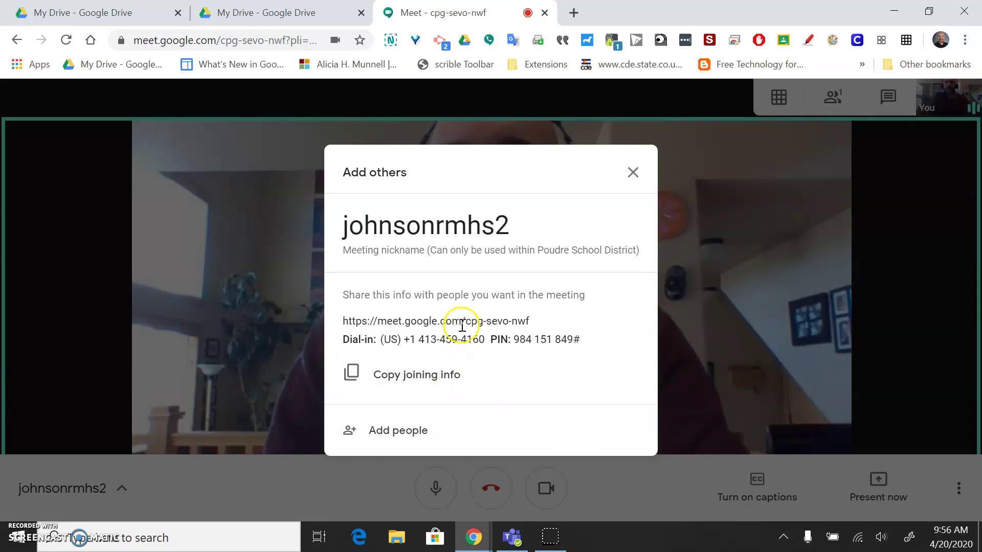
{"action": "left_click", "coordinate": [437, 379]}
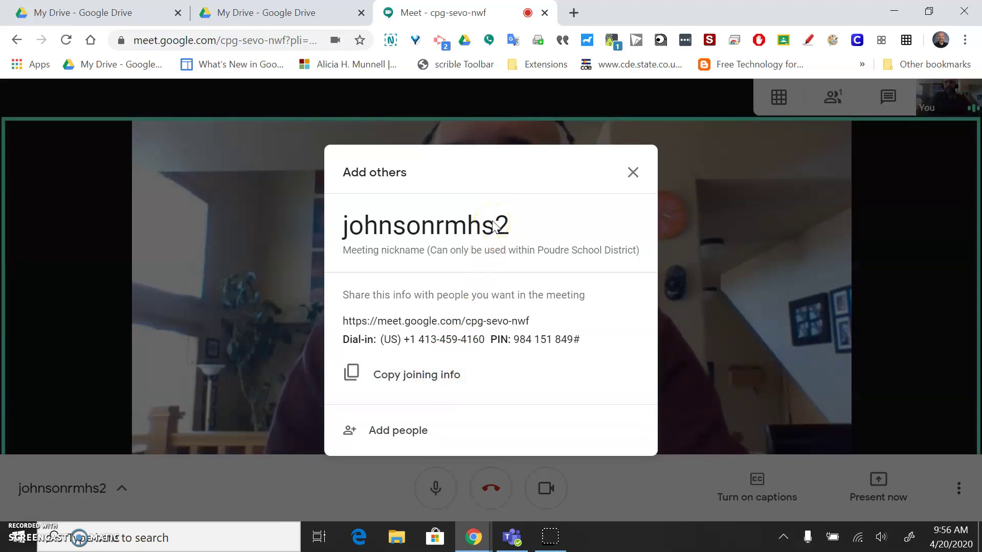
- Load Google Classroom in a new browser tab
{"action": "left_click", "coordinate": [573, 14]}
{"action": "type", "text": "c"}
{"action": "key", "text": "Return"}
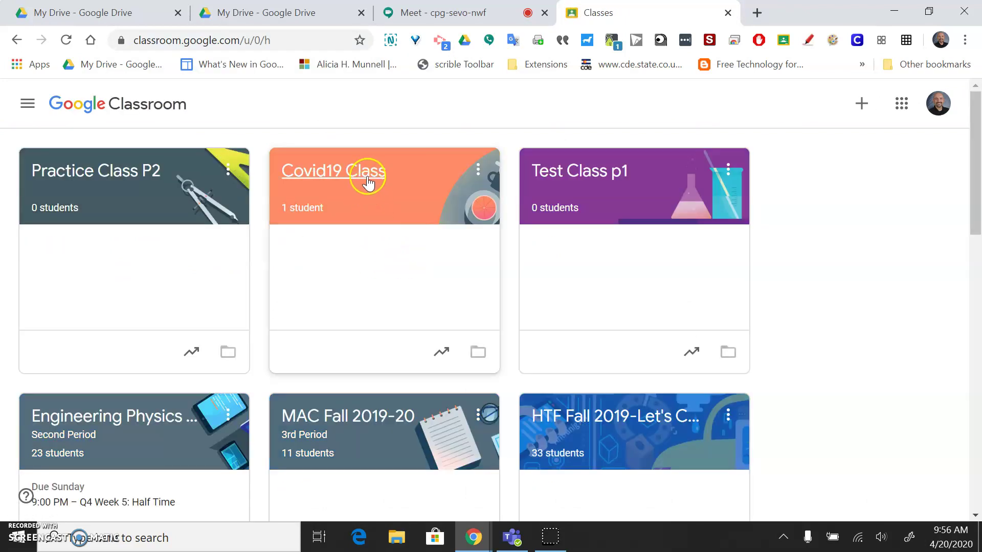
{"action": "left_click", "coordinate": [298, 169]}
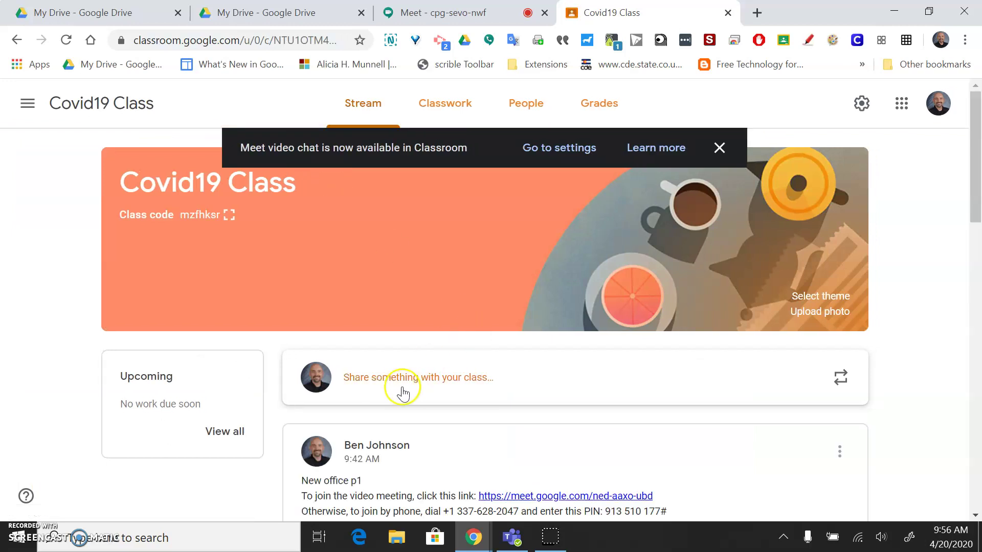
{"action": "left_click", "coordinate": [403, 390]}
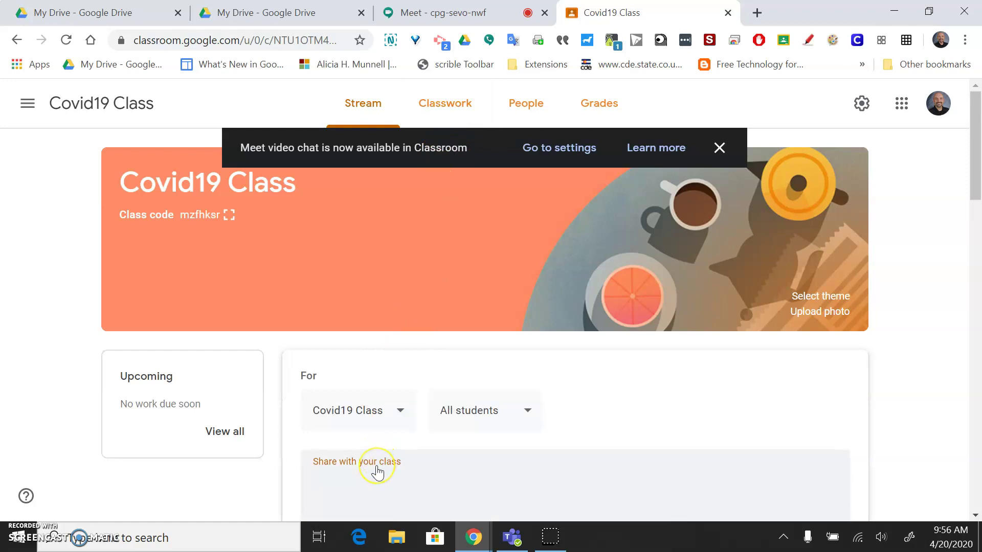
{"action": "key", "text": "ctrl+v"}
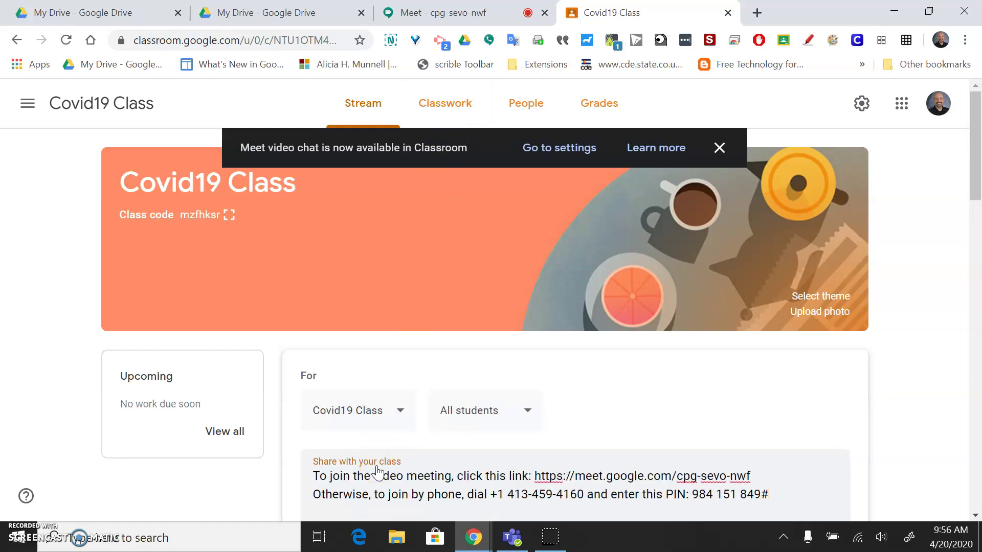
{"action": "scroll", "coordinate": [377, 473], "scroll_direction": "down", "scroll_amount": 1}
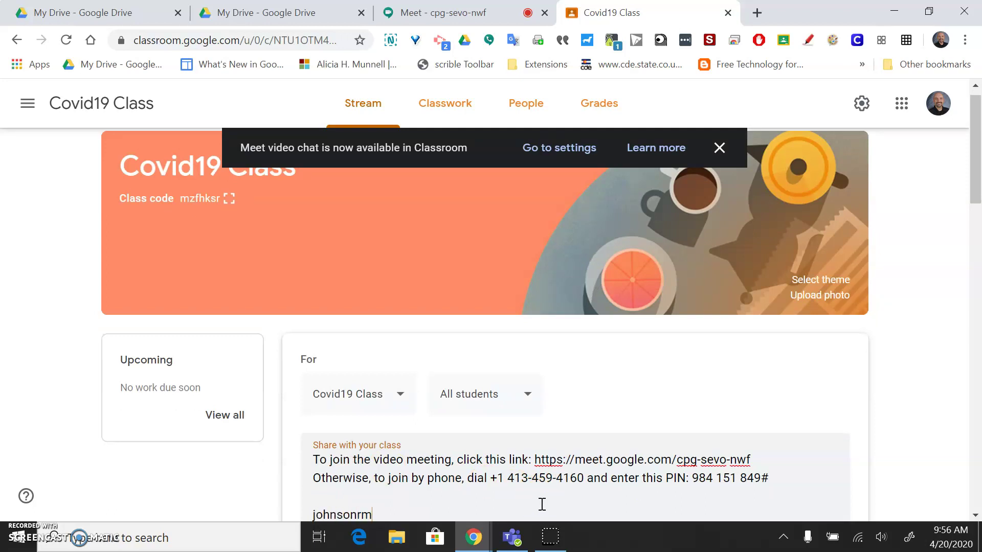
{"action": "left_click_drag", "start_coordinate": [975, 148], "coordinate": [976, 195]}
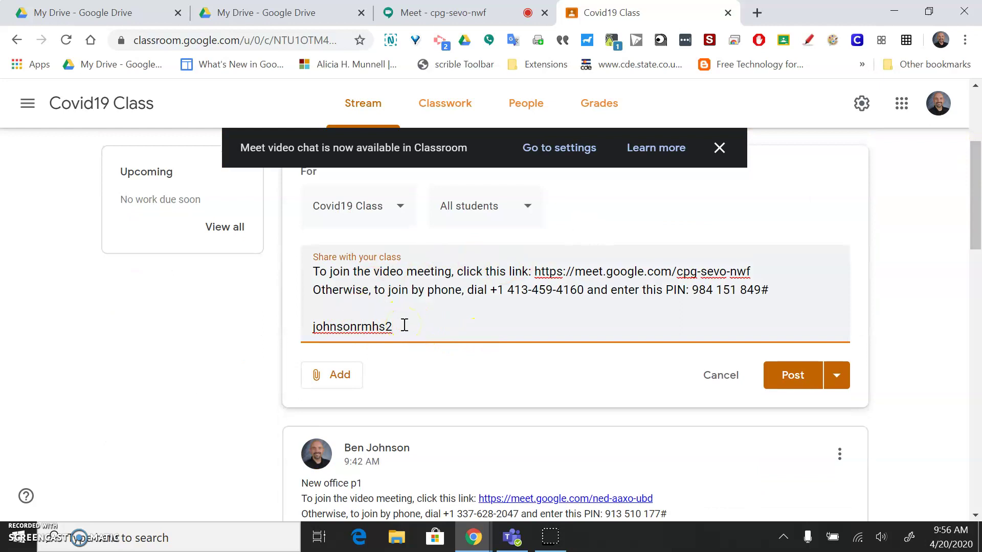
{"action": "left_click", "coordinate": [799, 384]}
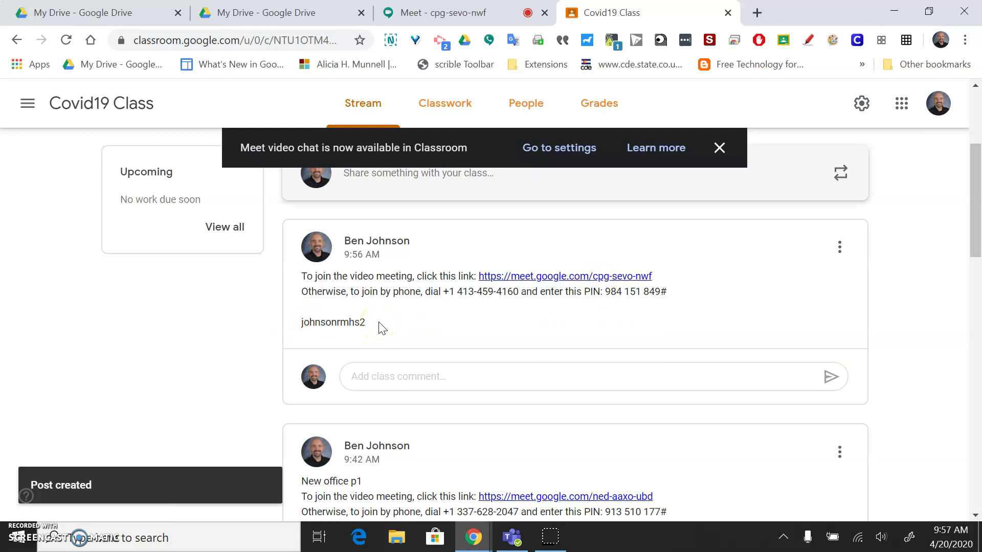
- Back in the meeting, dismiss the joining-info window and view the grid view extension's options
{"action": "left_click", "coordinate": [432, 7]}
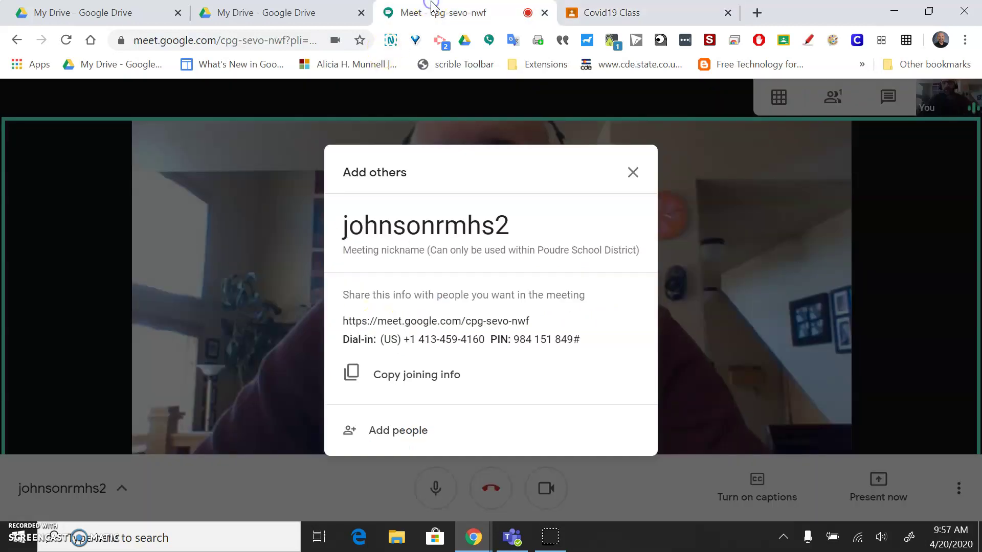
{"action": "left_click", "coordinate": [634, 172]}
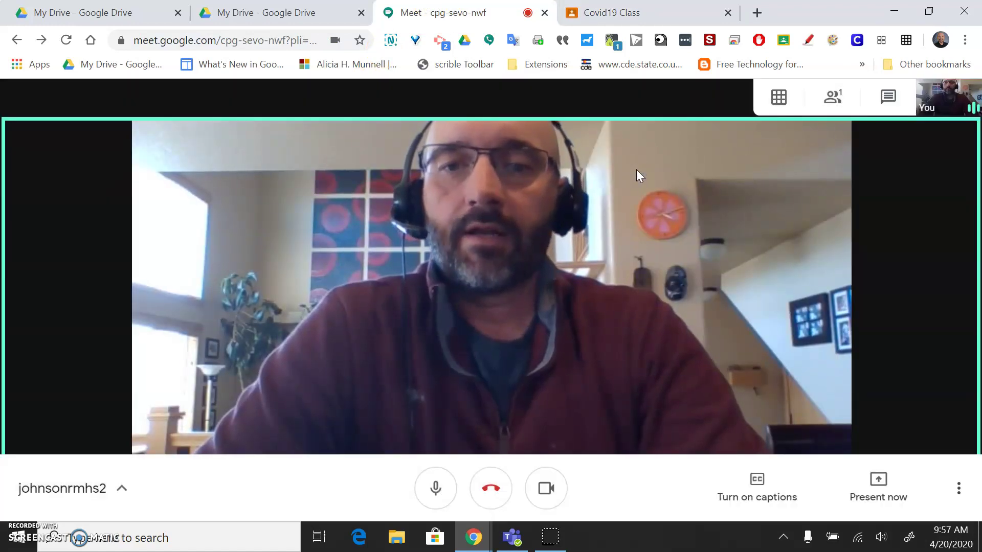
{"action": "left_click", "coordinate": [850, 102]}
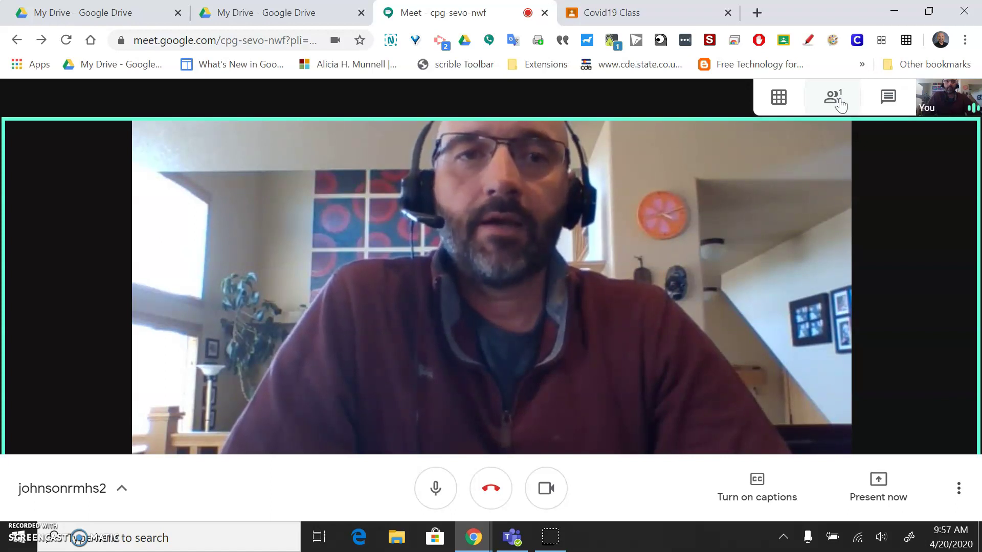
{"action": "left_click", "coordinate": [779, 99]}
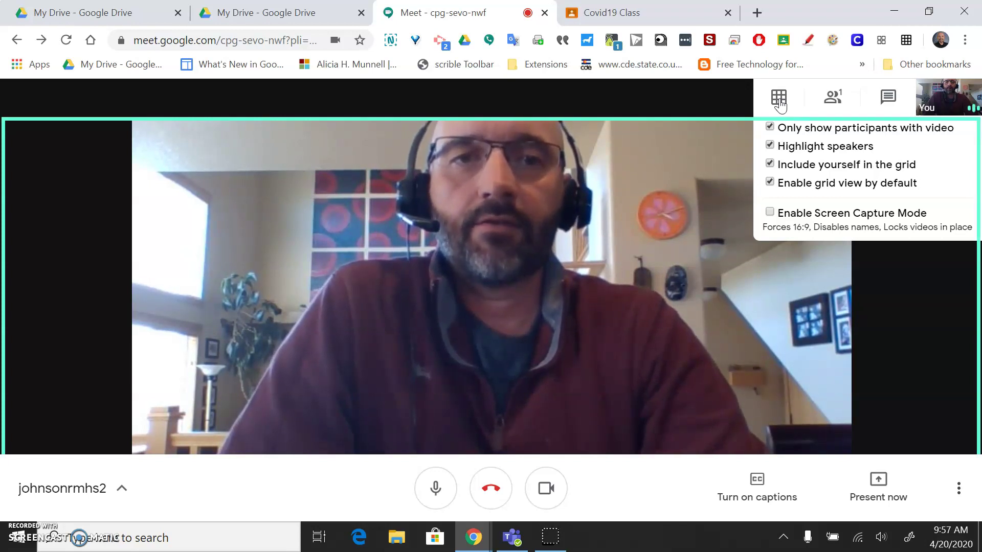
- Search 'google meet grid view', open its Chrome Web Store listing, then return to the meeting
{"action": "left_click", "coordinate": [757, 13]}
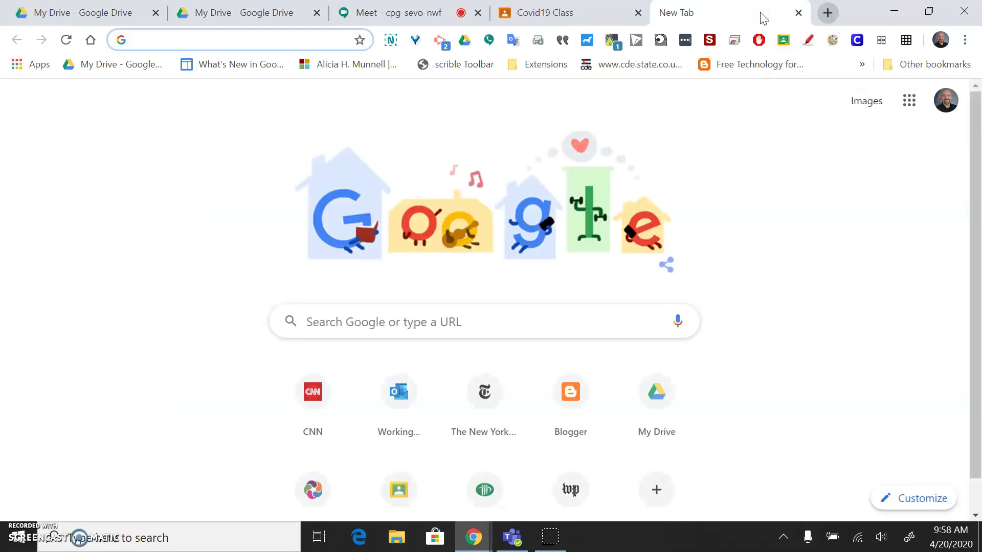
{"action": "type", "text": "google m"}
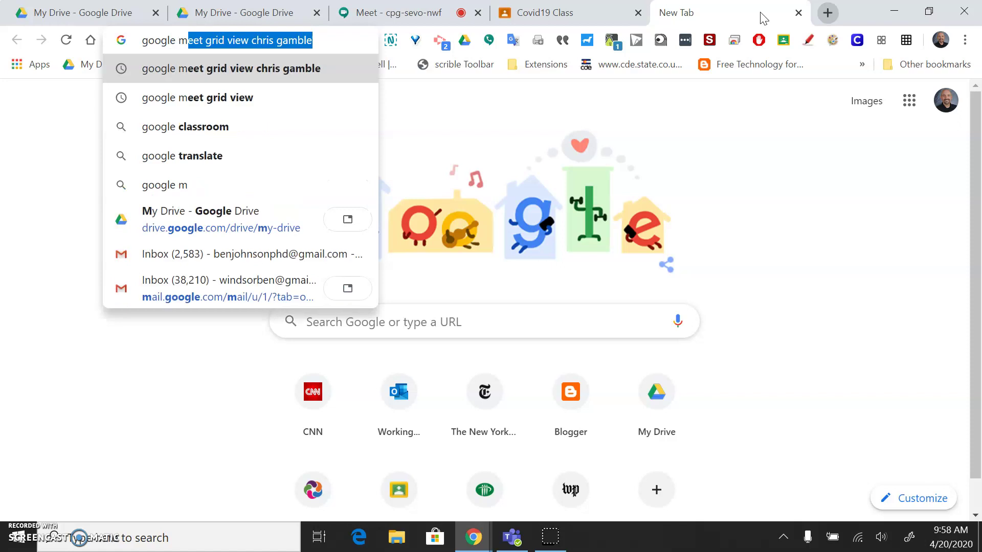
{"action": "type", "text": "eet g"}
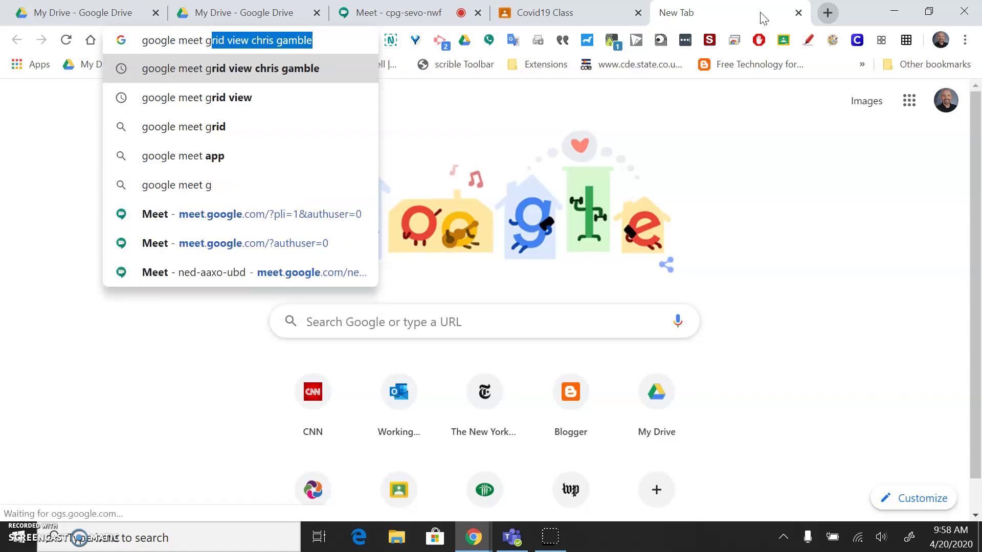
{"action": "type", "text": "rid view"}
{"action": "key", "text": "Return"}
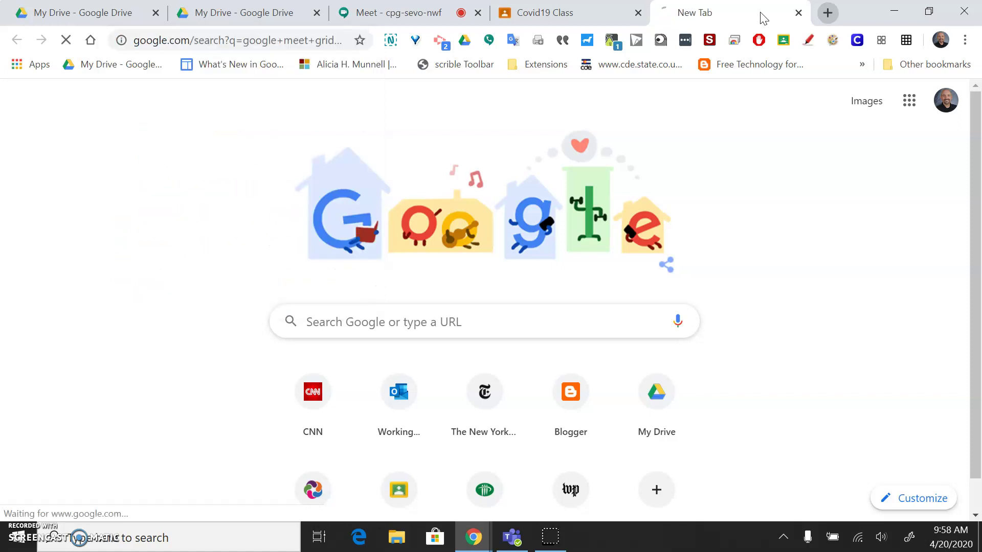
{"action": "left_click", "coordinate": [212, 187]}
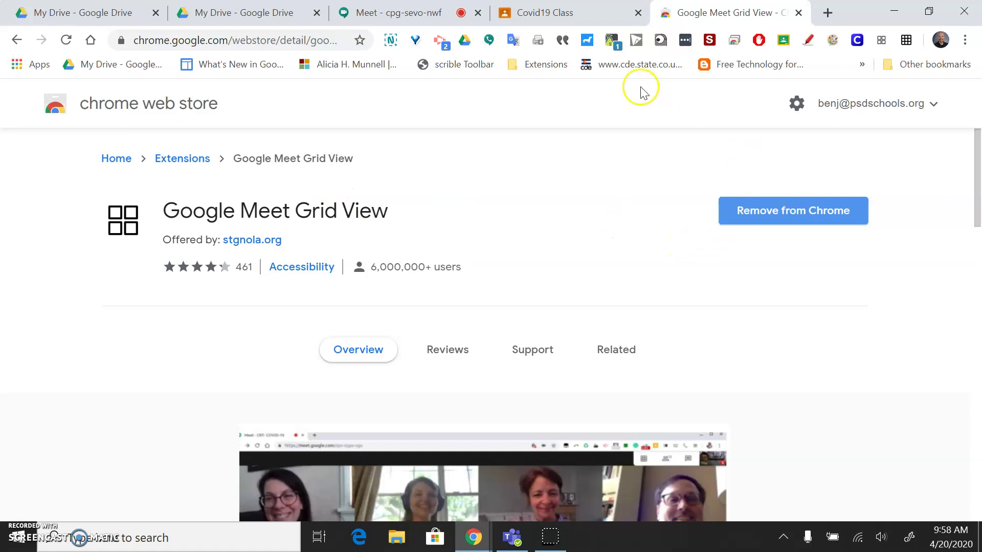
{"action": "left_click", "coordinate": [395, 15]}
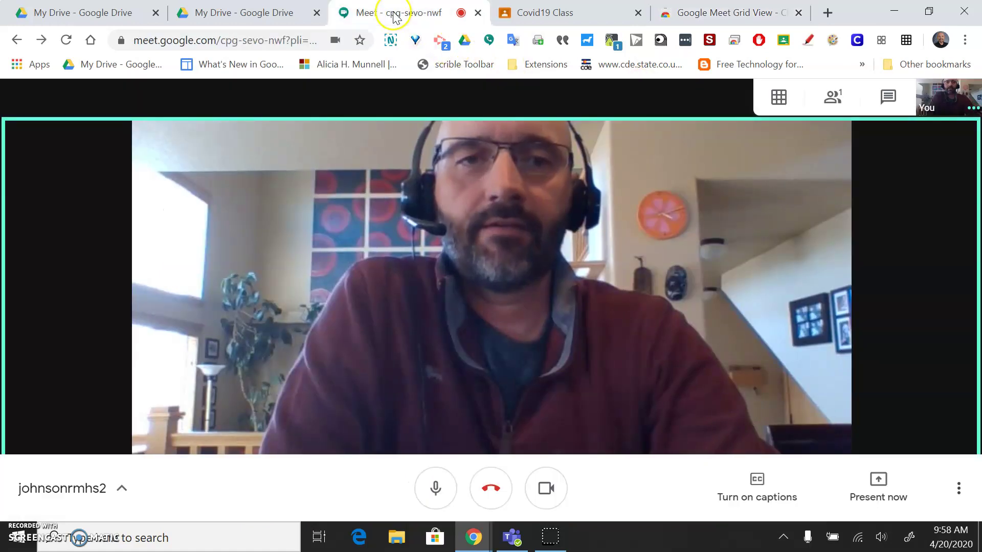
{"action": "left_click", "coordinate": [883, 41]}
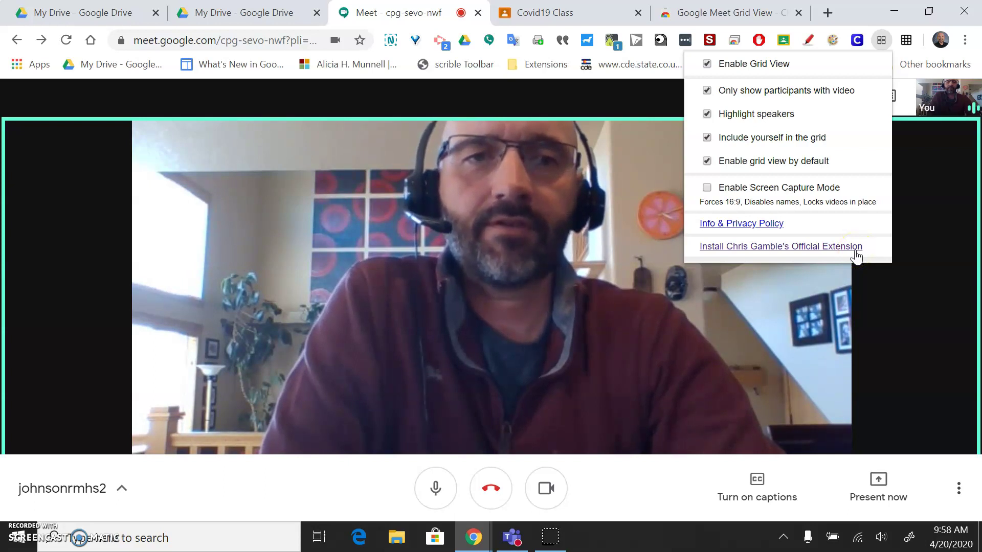
{"action": "left_click", "coordinate": [907, 44]}
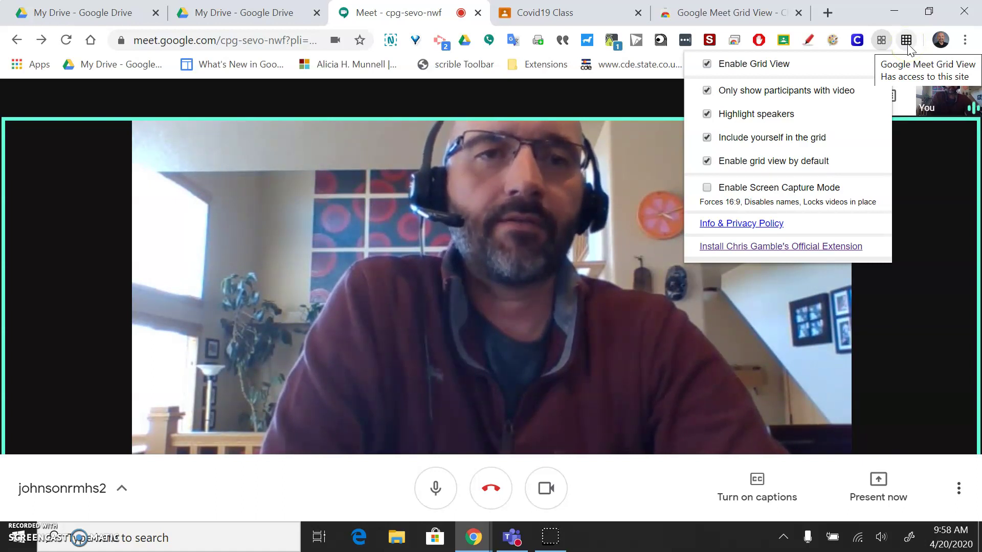
{"action": "left_click", "coordinate": [773, 250]}
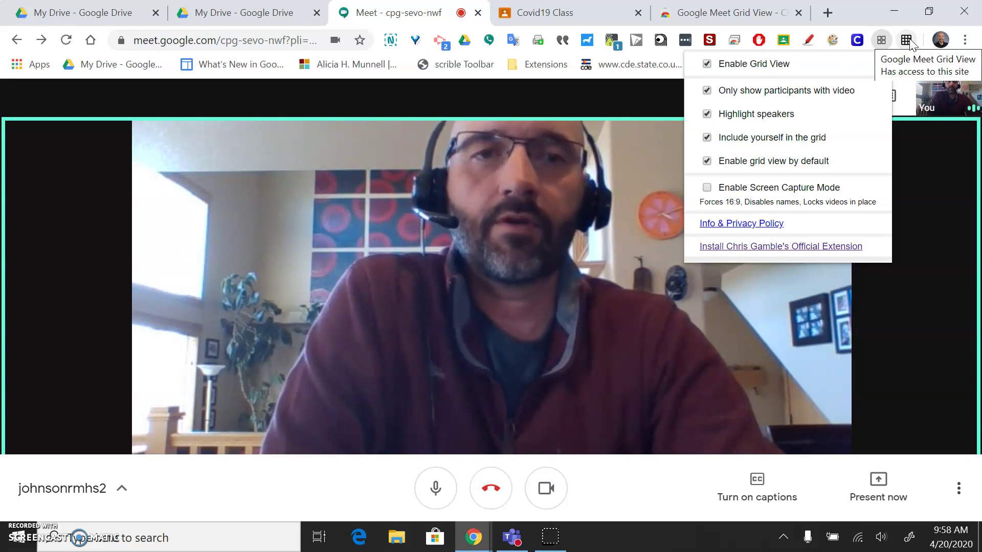
{"action": "left_click", "coordinate": [851, 10]}
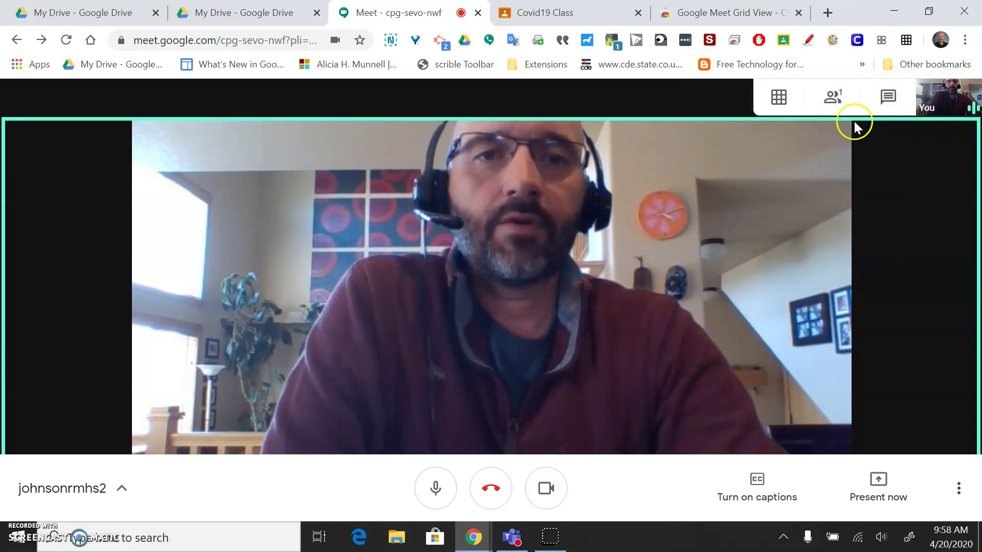
{"action": "mouse_move", "coordinate": [780, 100]}
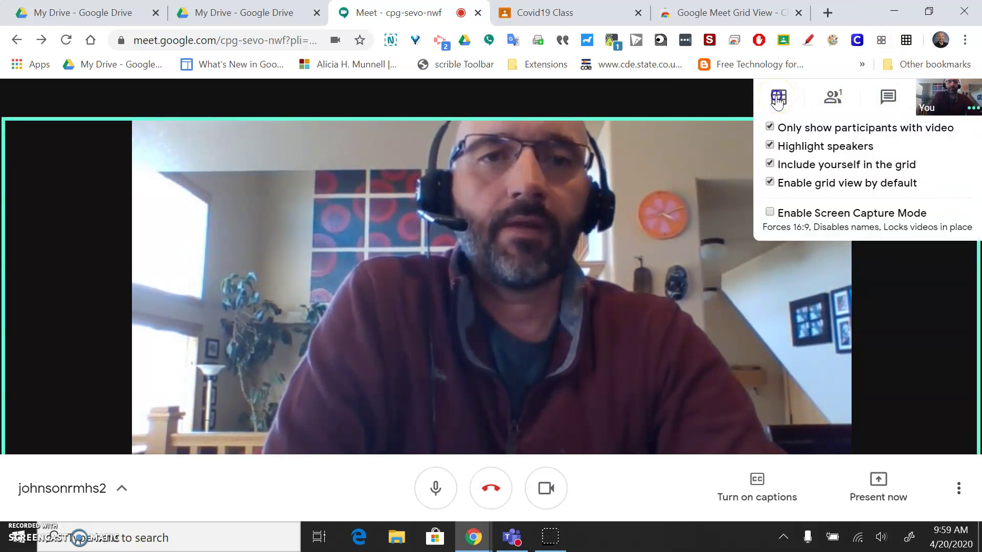
{"action": "left_click", "coordinate": [778, 100]}
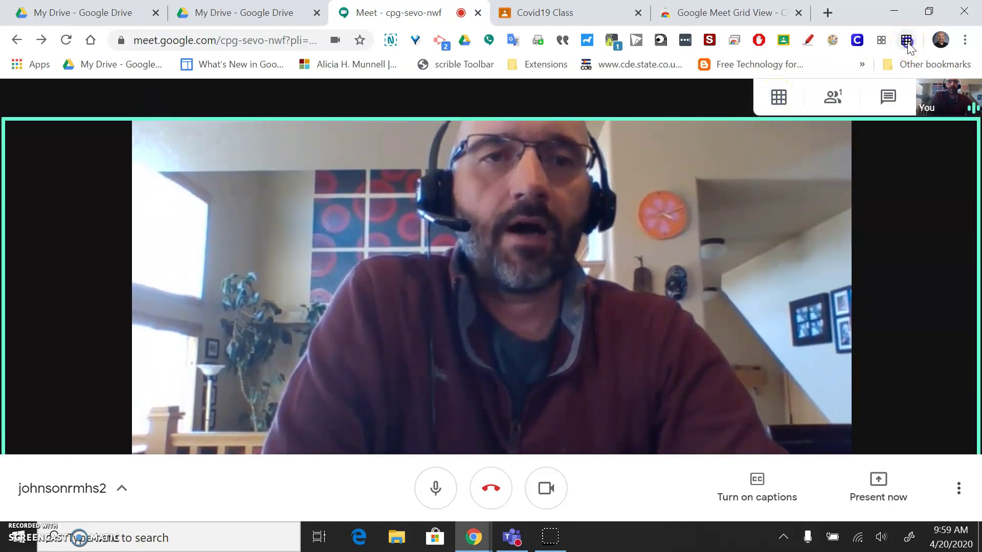
{"action": "left_click", "coordinate": [906, 40]}
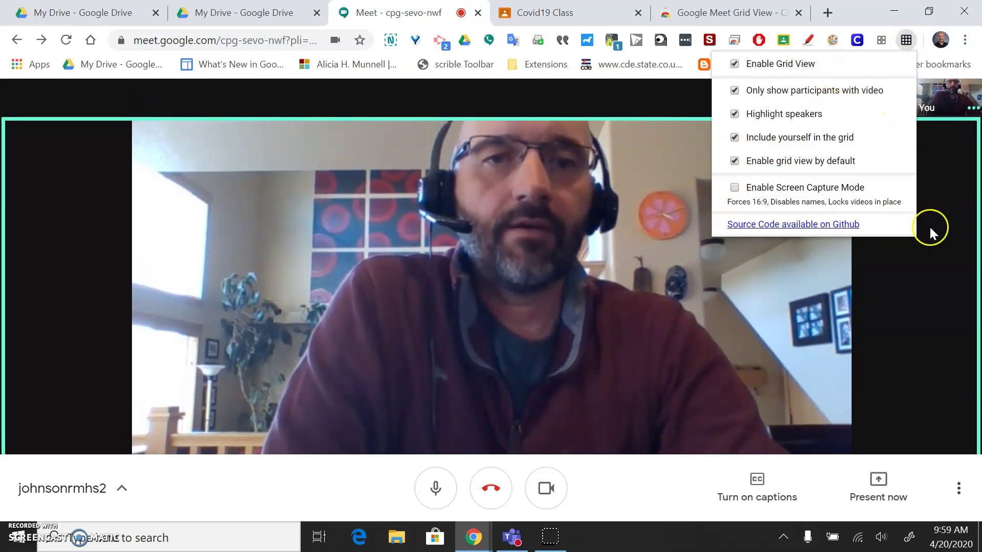
{"action": "left_click", "coordinate": [940, 250]}
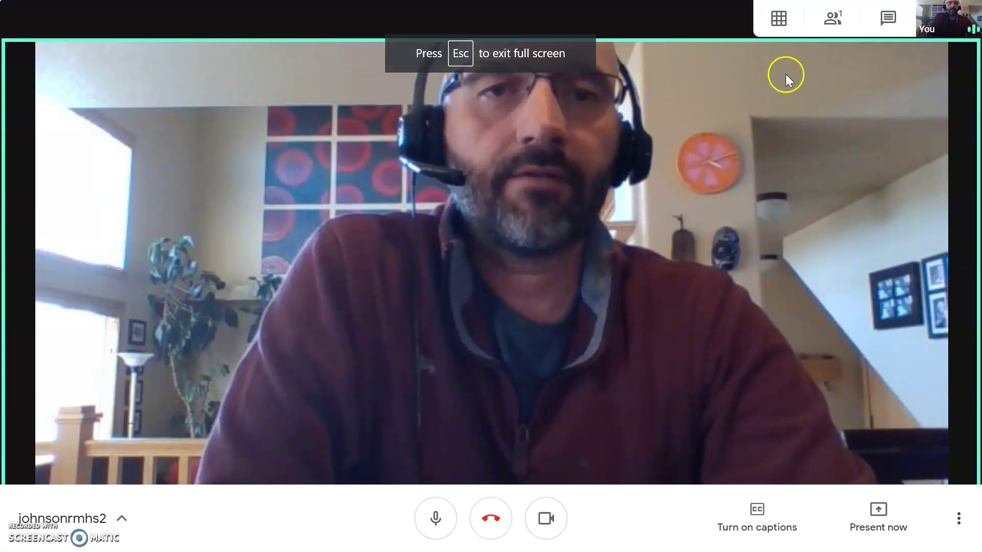
{"action": "left_click", "coordinate": [777, 14]}
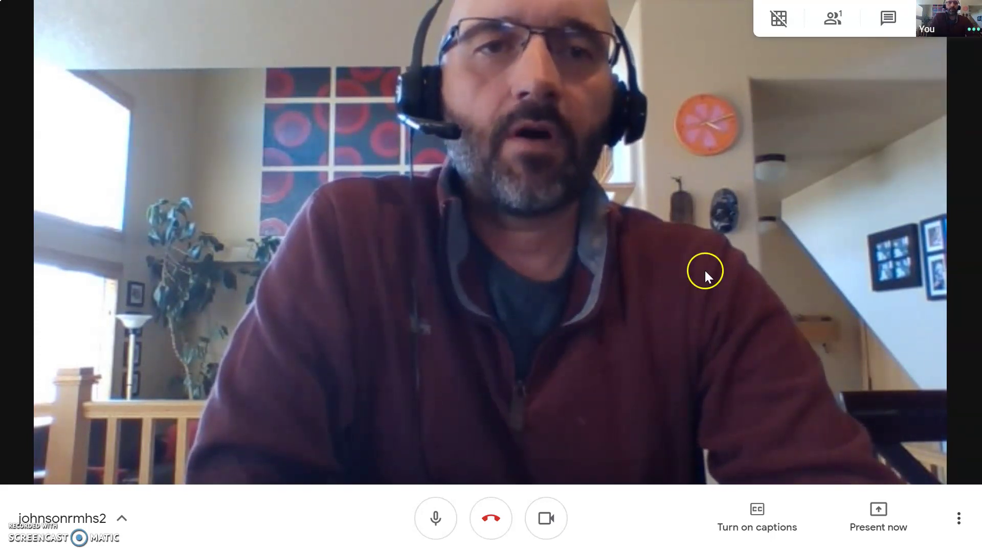
{"action": "left_click", "coordinate": [490, 53]}
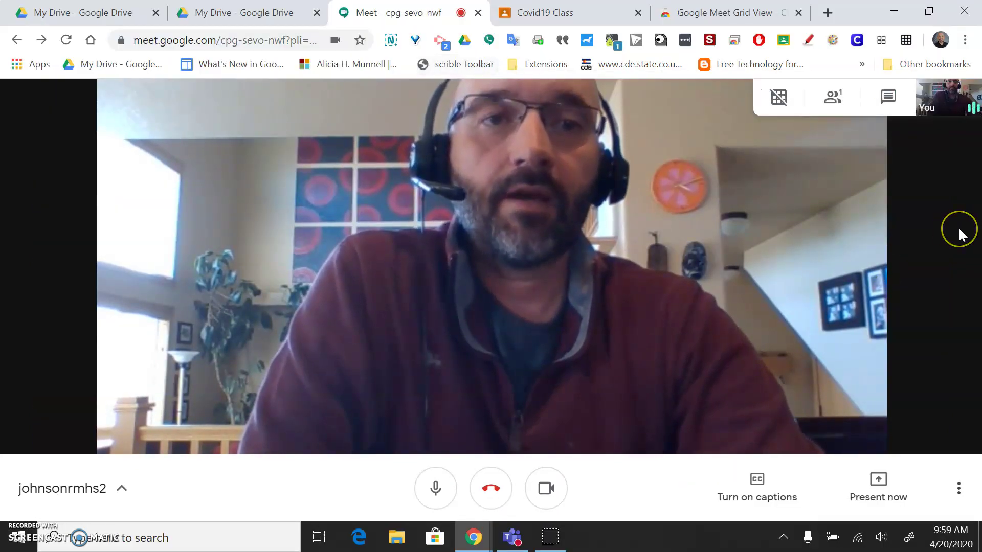
{"action": "left_click", "coordinate": [779, 96]}
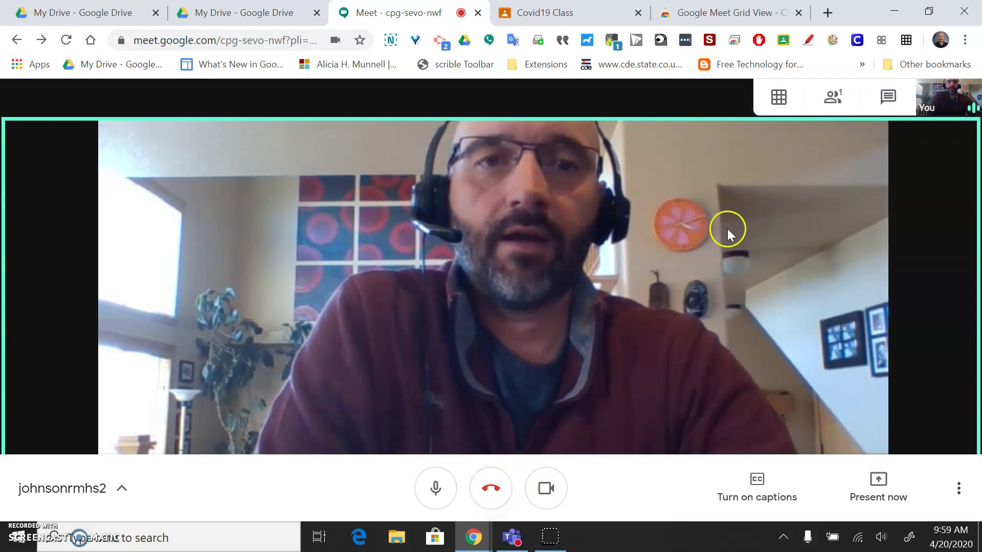
- Check the participant list, which shows only the host, then close it
{"action": "left_click", "coordinate": [831, 105]}
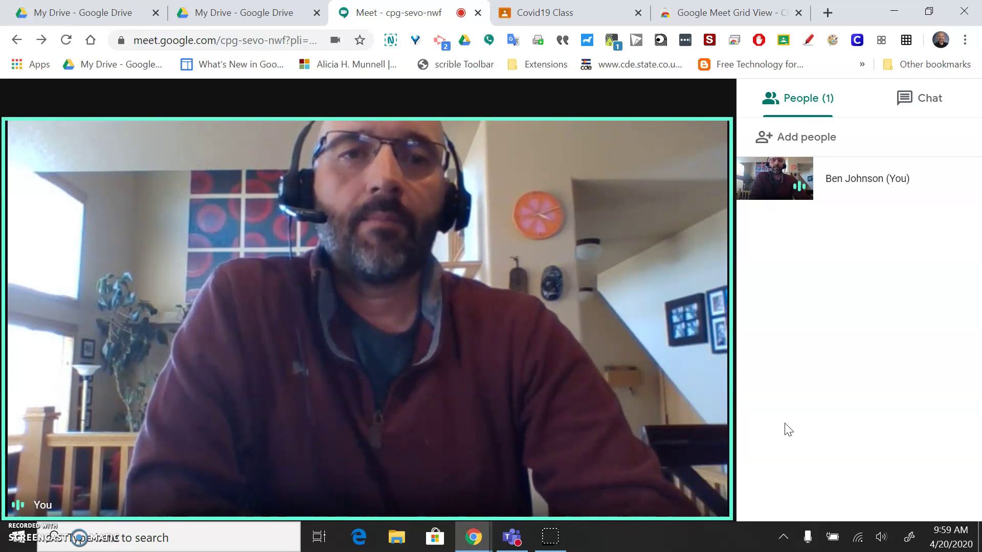
{"action": "left_click", "coordinate": [863, 292]}
{"action": "left_click", "coordinate": [880, 173]}
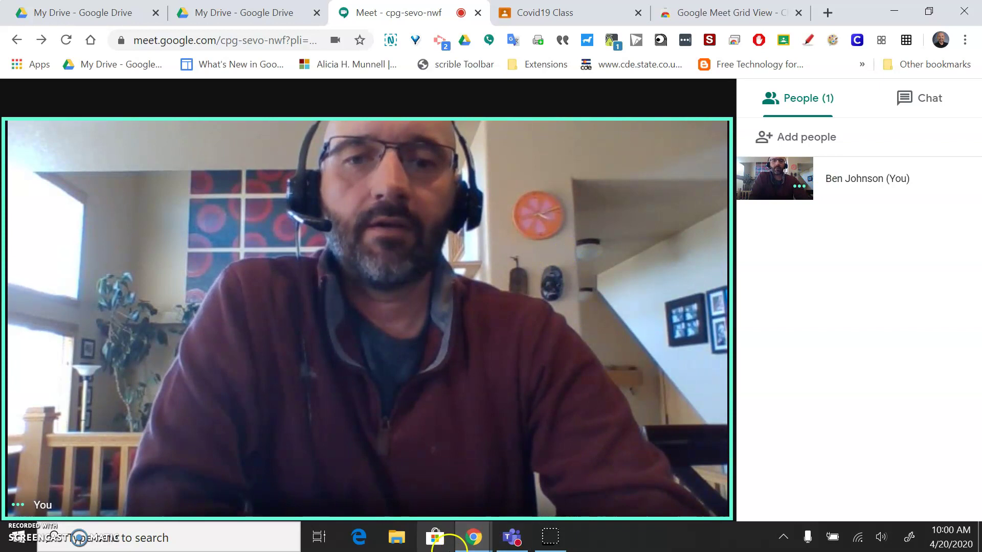
{"action": "left_click", "coordinate": [624, 259]}
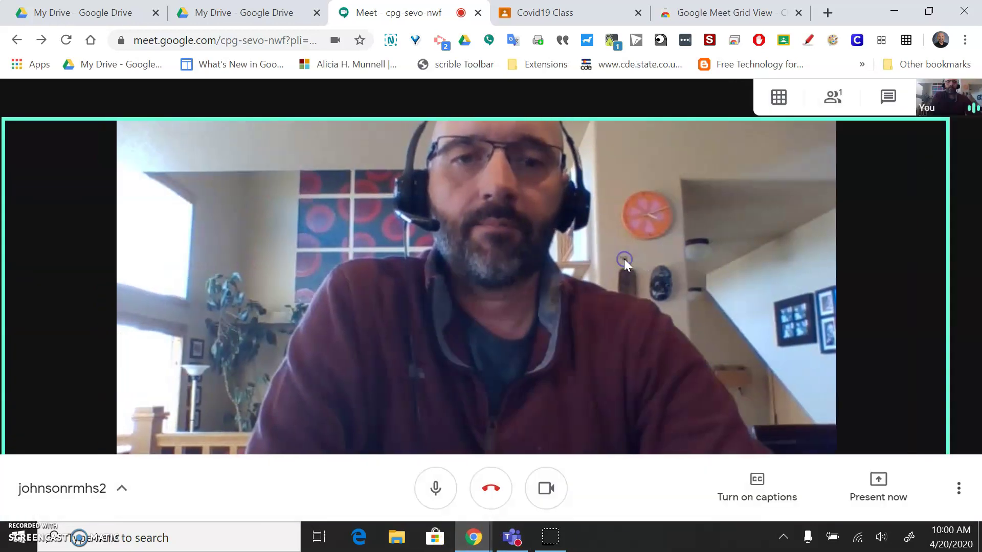
{"action": "left_click", "coordinate": [491, 490]}
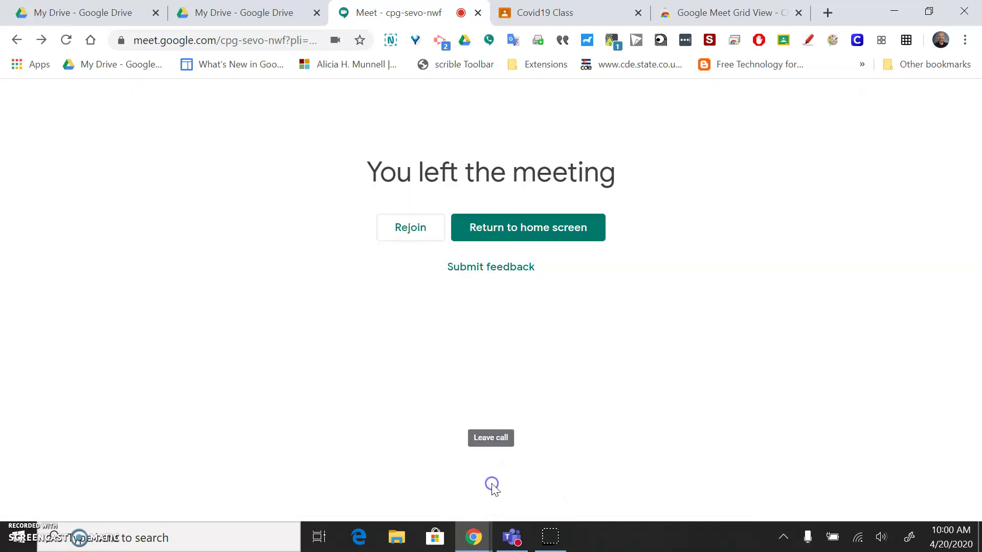